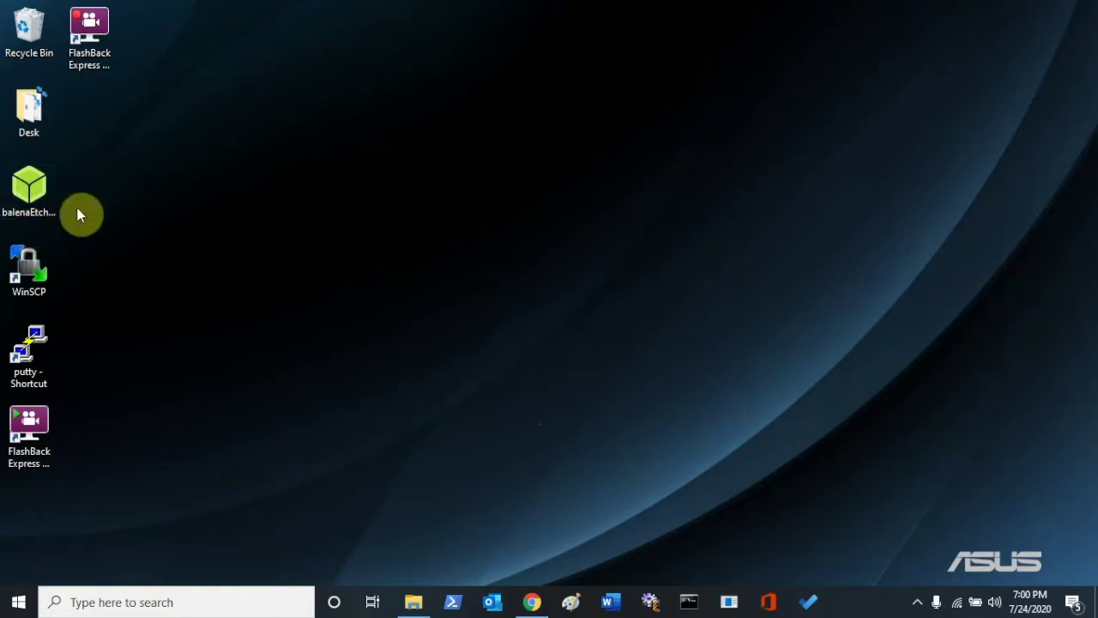
Bring Chrome back and search for 'etcher' from the address bar.
double_click(38, 217)
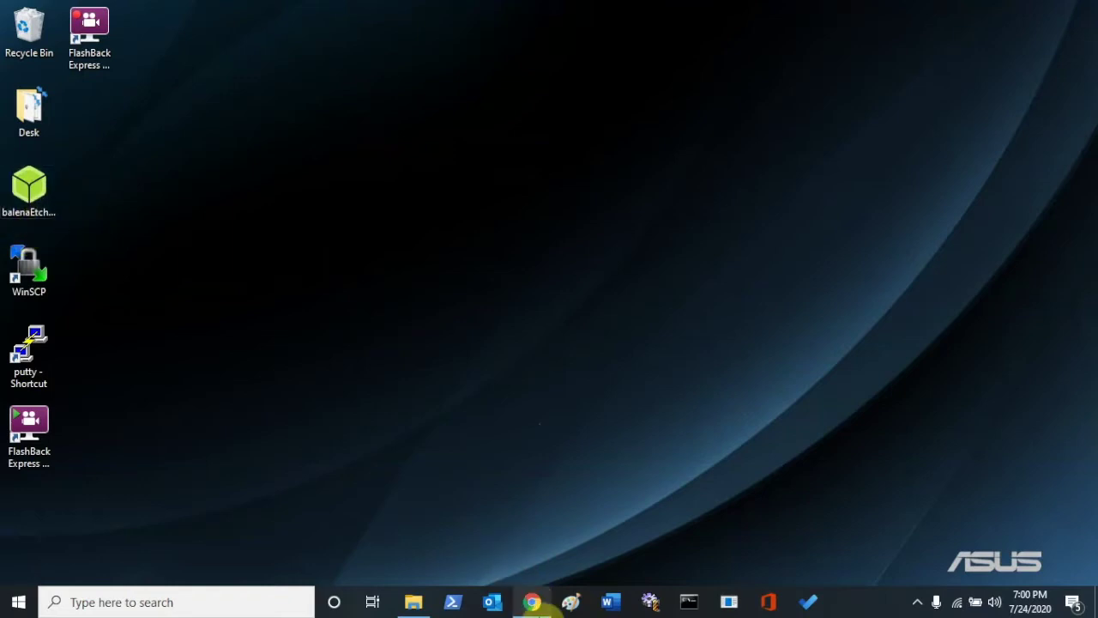
click(532, 602)
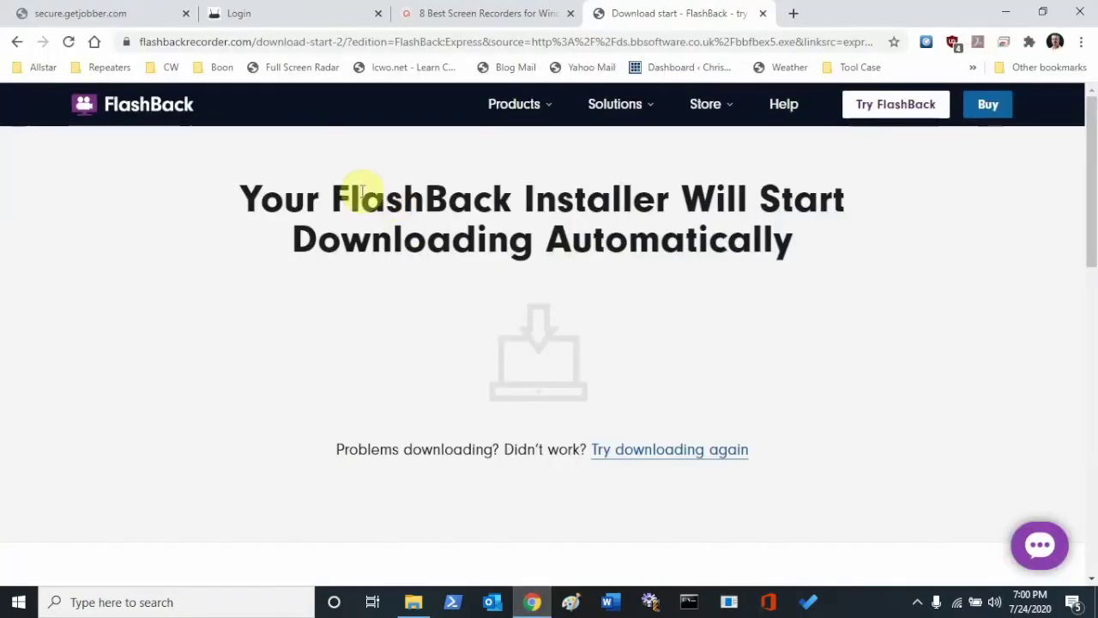
click(305, 41)
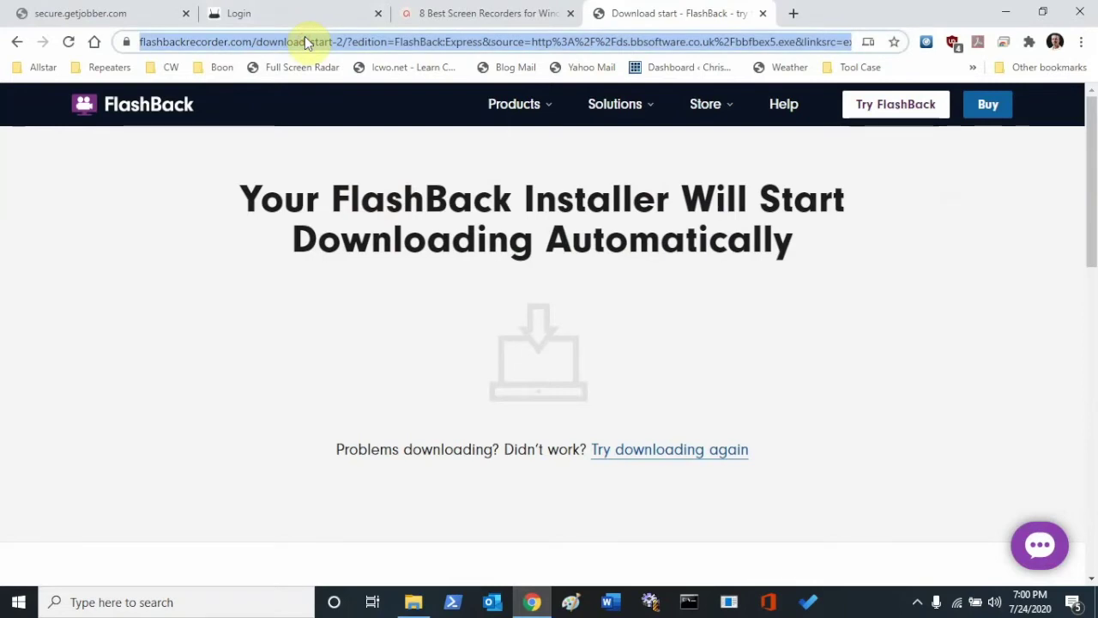
text(etcher)
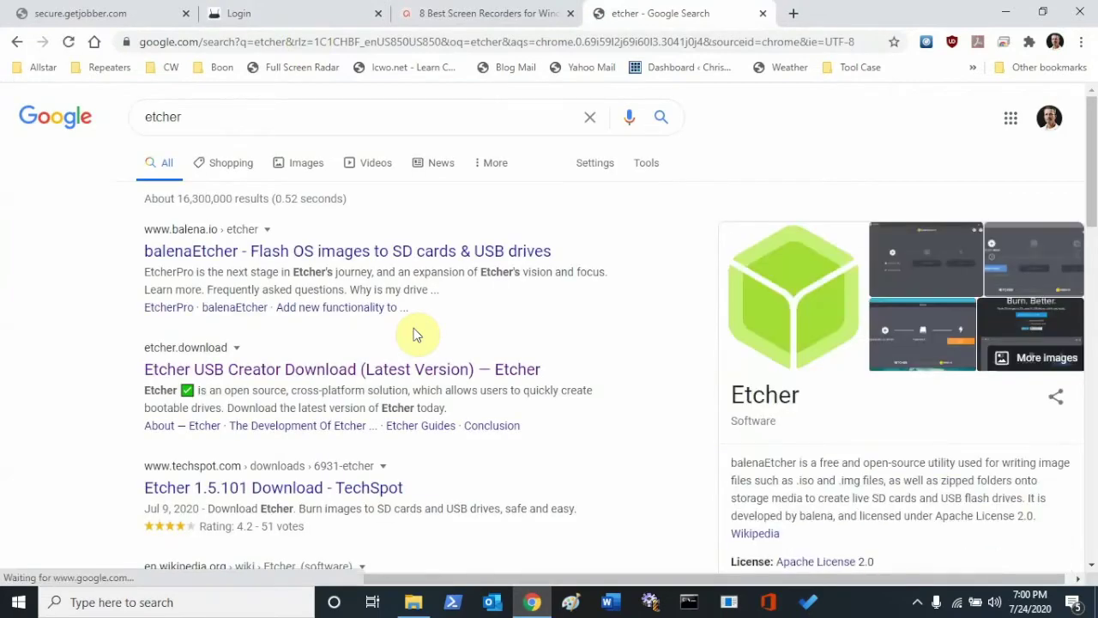
Scroll through the etcher search results, then minimize Chrome to the desktop.
scroll(414, 334, down, 2)
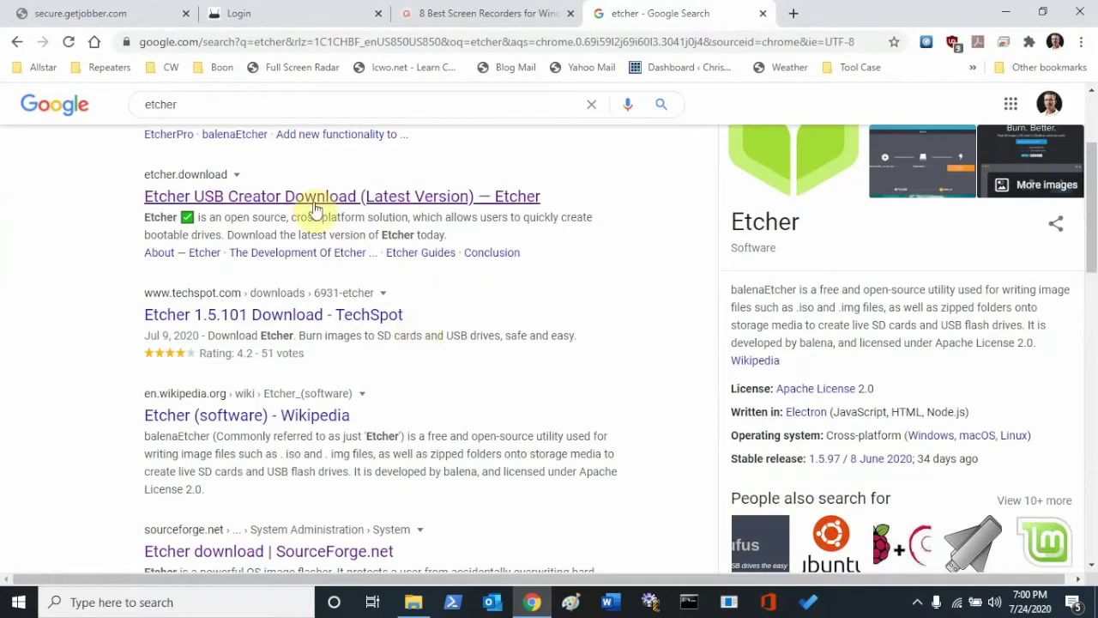
scroll(388, 324, down, 3)
scroll(390, 325, down, 1)
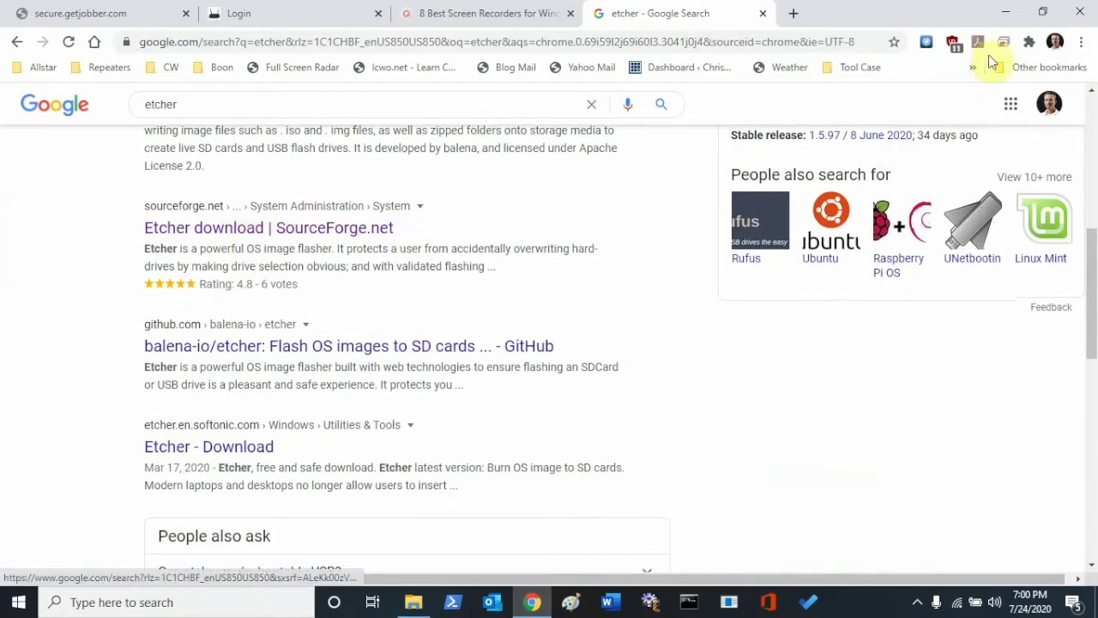
click(1002, 12)
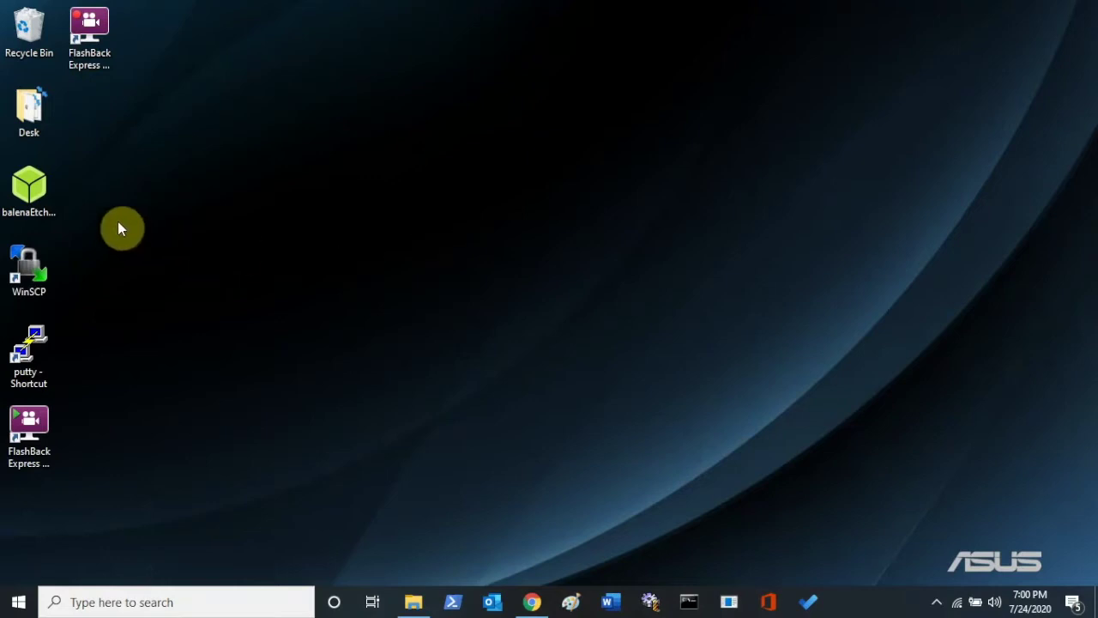
Launch balenaEtcher from its desktop shortcut and dismiss both USB Drive (E:) notifications.
click(29, 204)
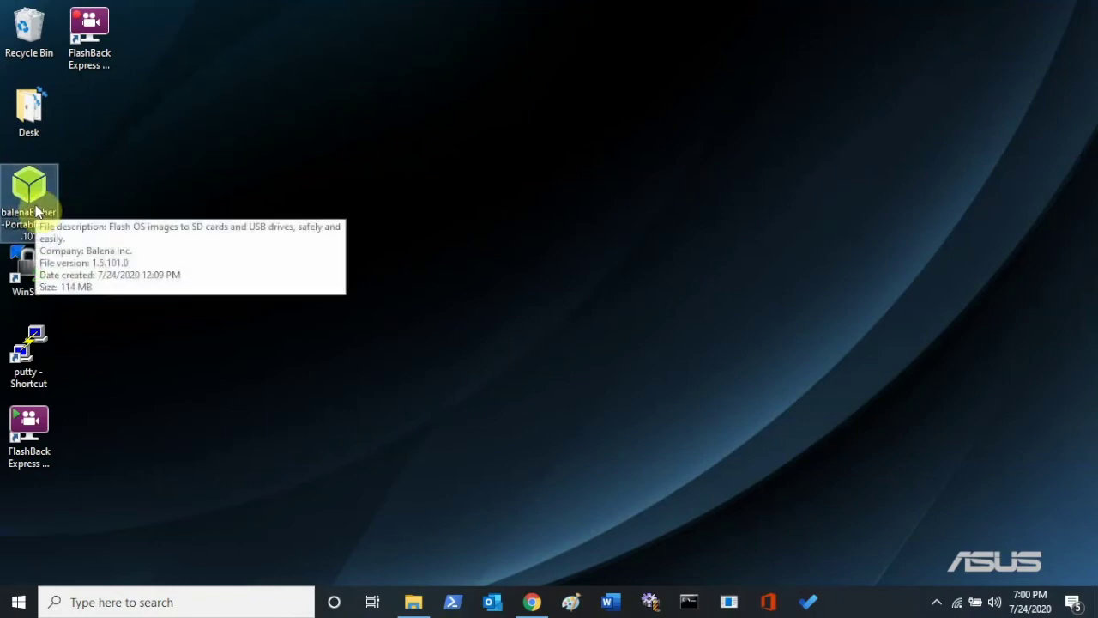
double_click(36, 211)
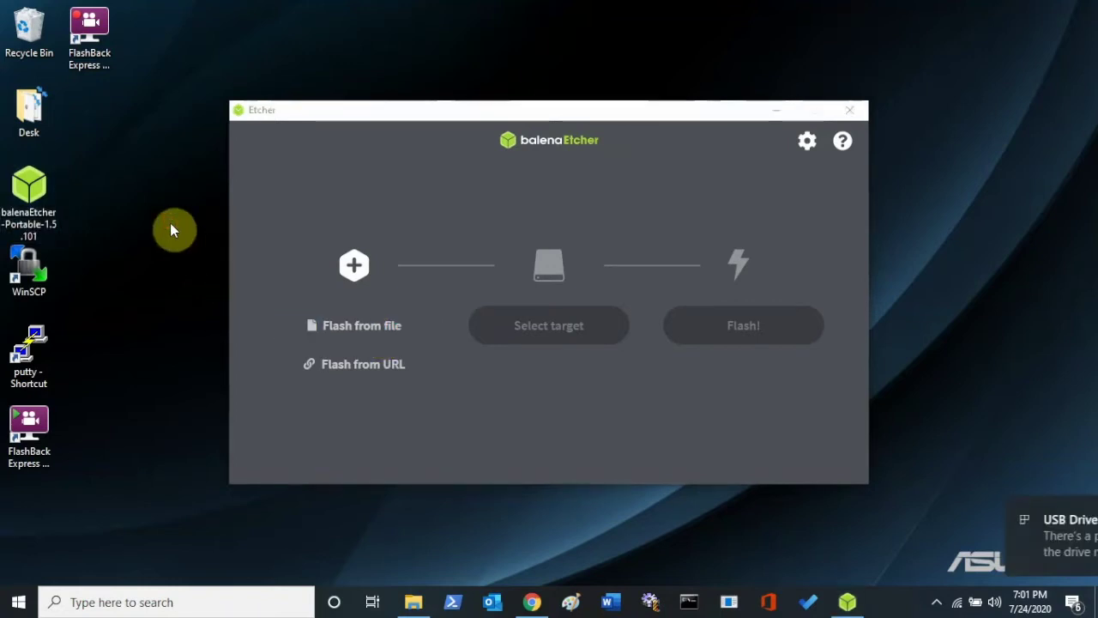
click(1072, 511)
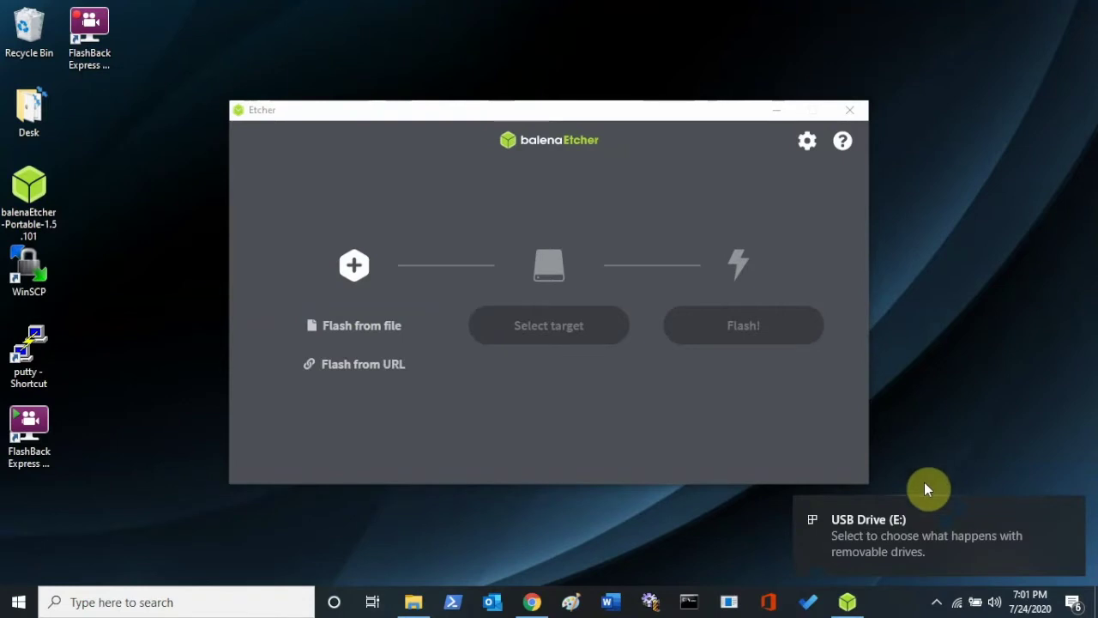
click(1072, 513)
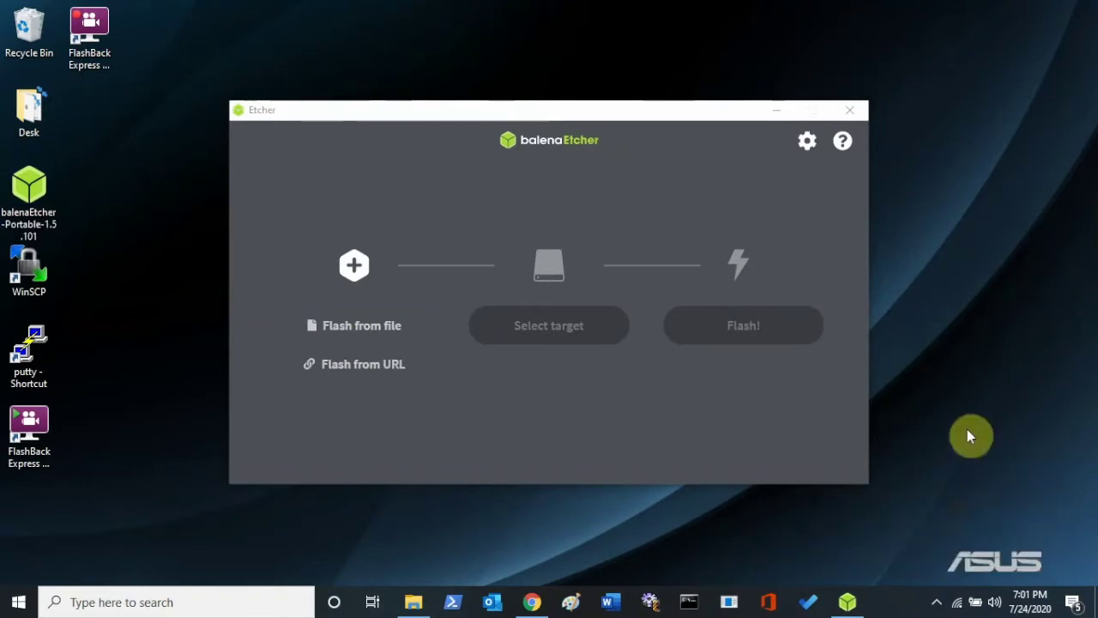
click(357, 336)
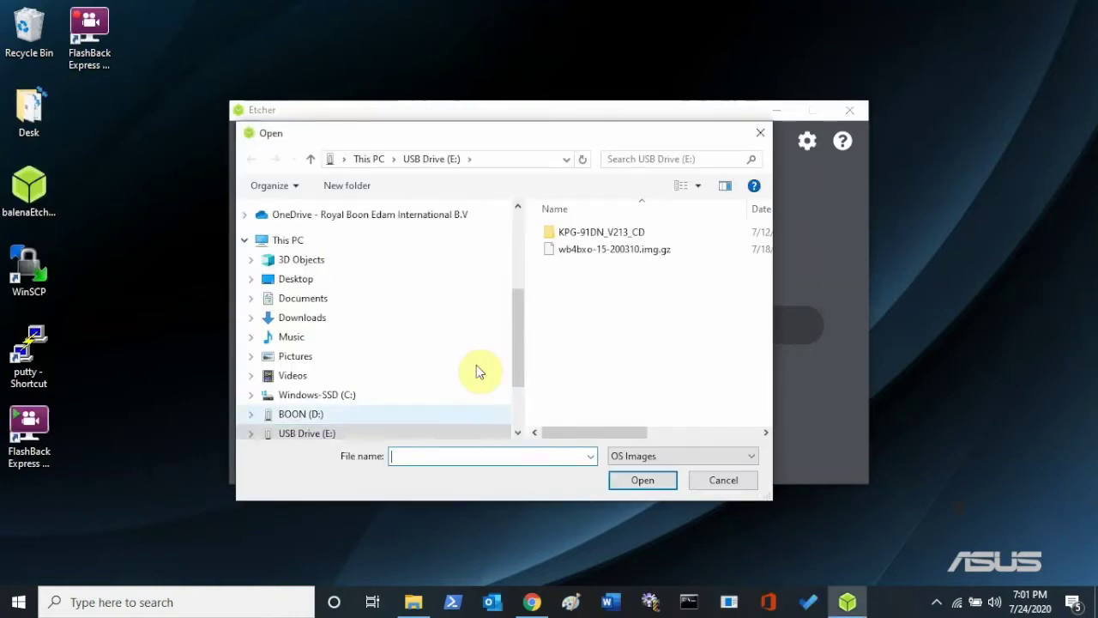
Load wb4bxo-15-200310.img.gz from USB Drive (E:) as Etcher's source image.
drag(518, 340, 526, 391)
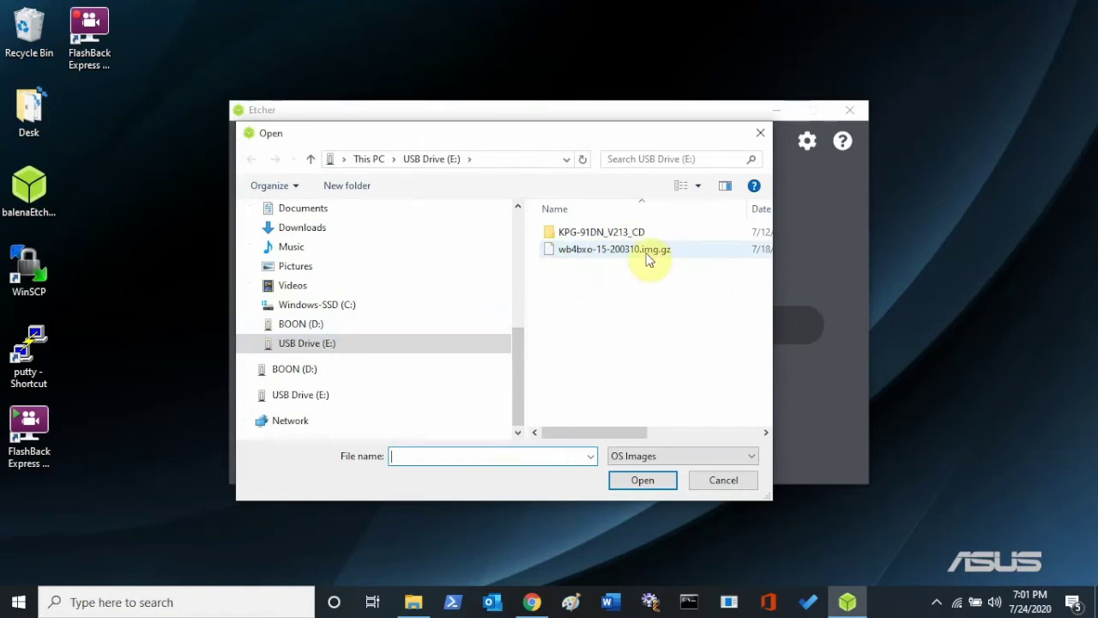
click(649, 257)
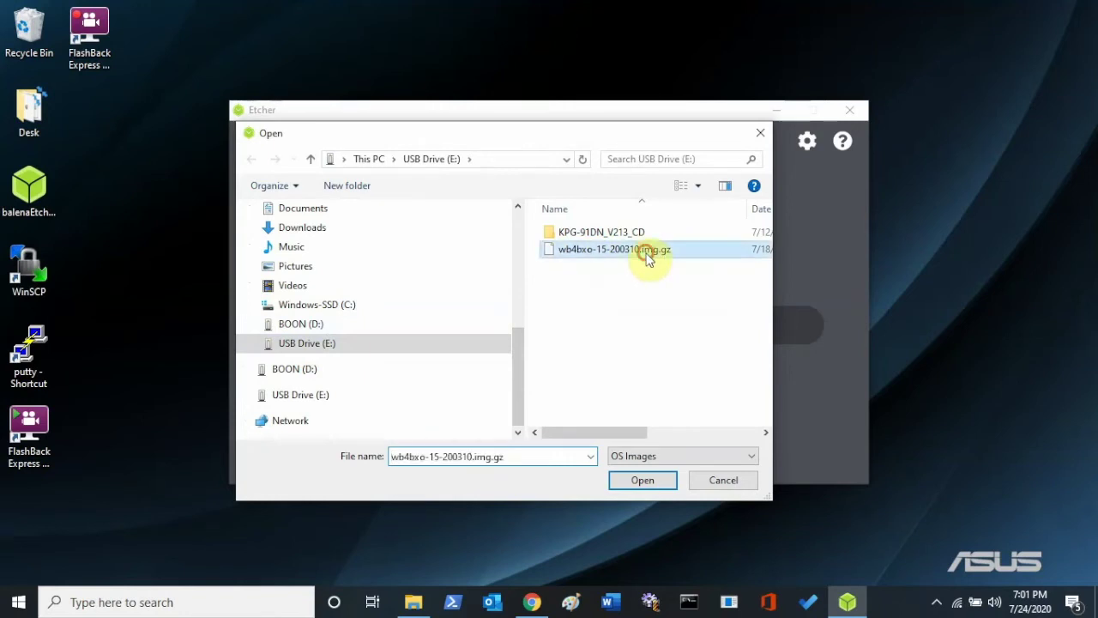
click(654, 484)
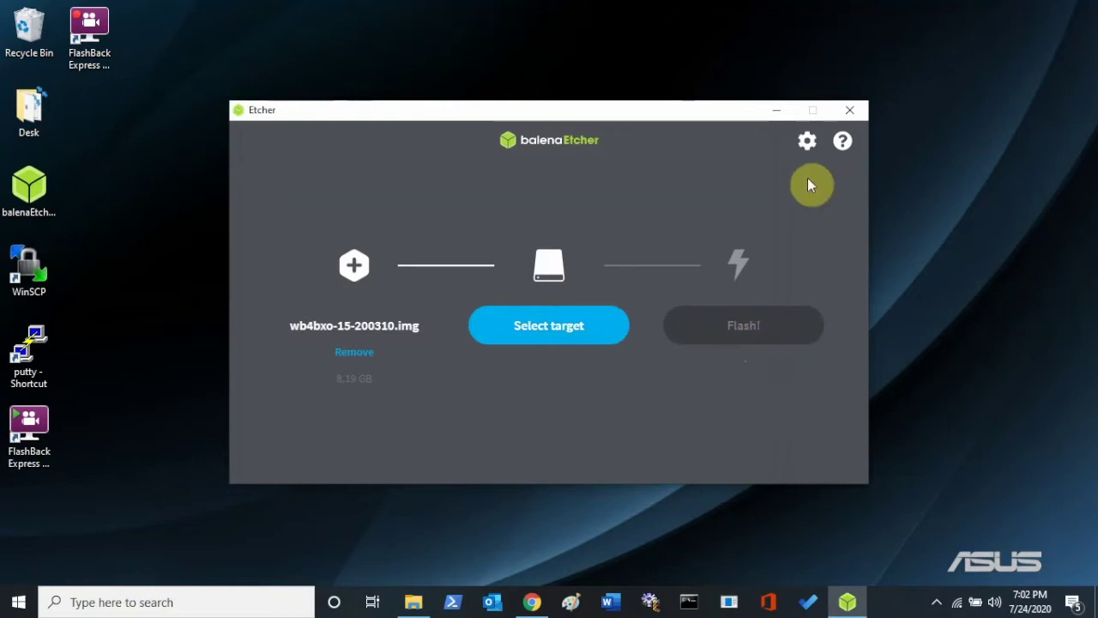
Close the balenaEtcher window.
click(852, 111)
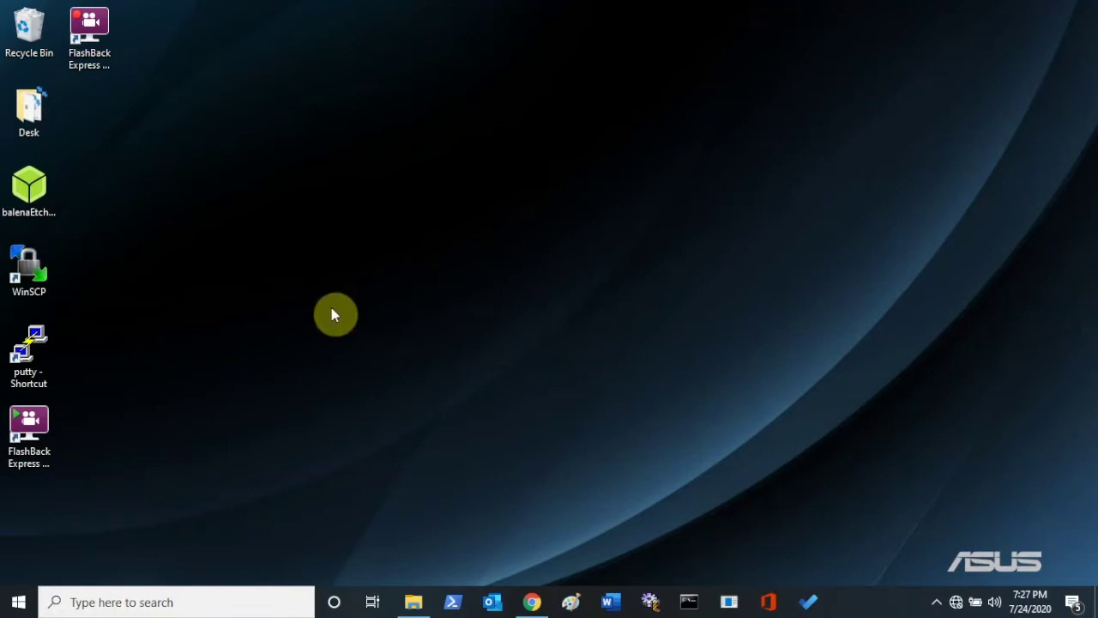
double_click(51, 273)
click(31, 274)
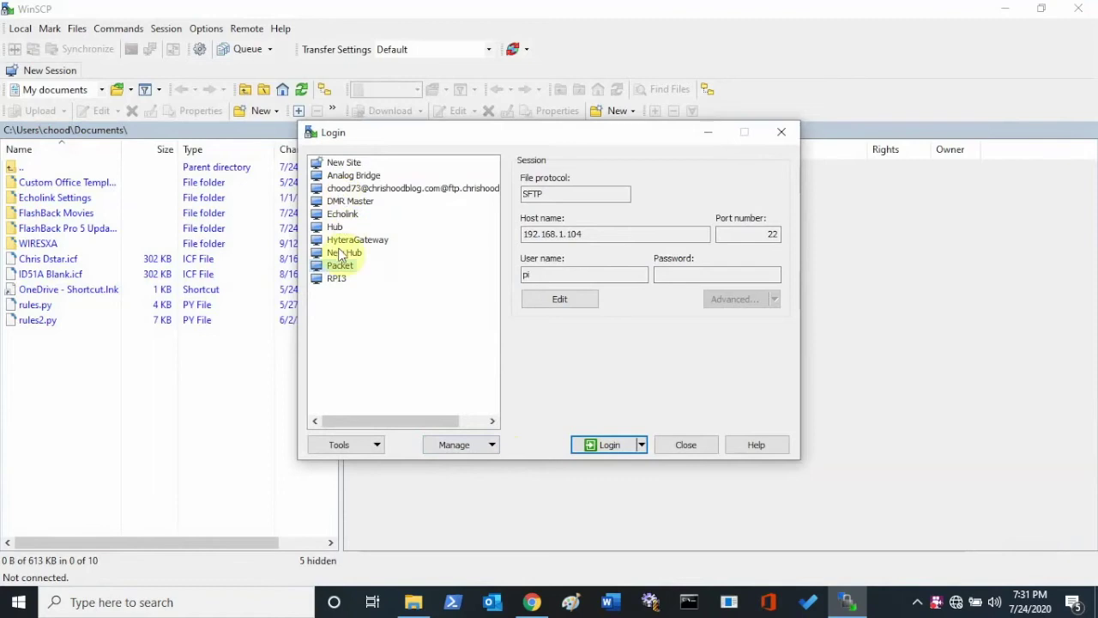
Create a new WinSCP site with host 192.168.1.104 and user pi, then log in.
click(346, 163)
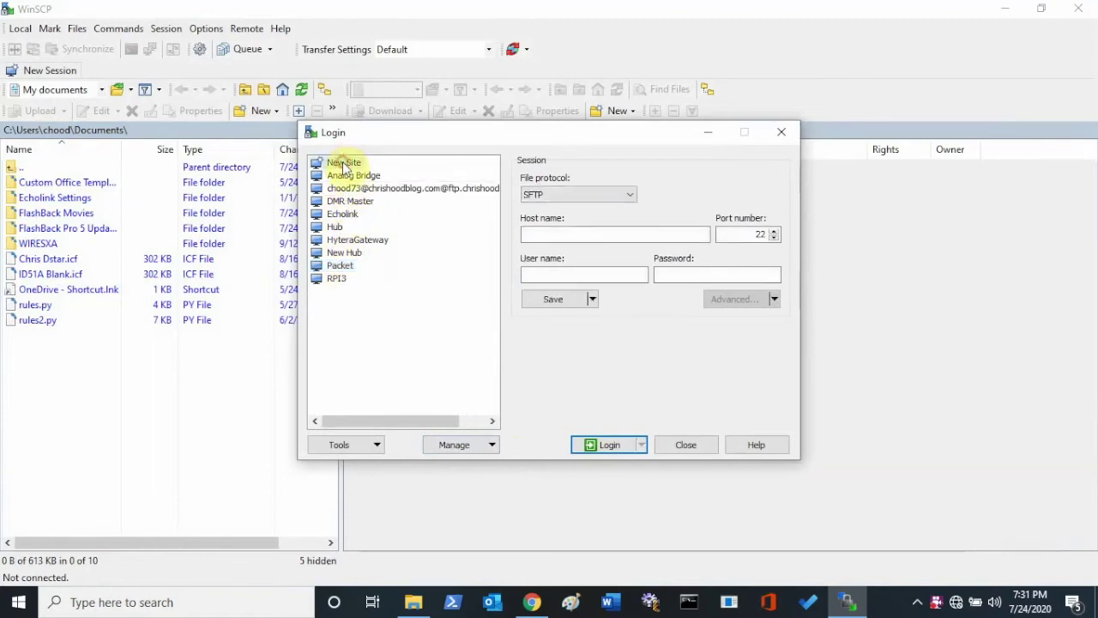
click(598, 235)
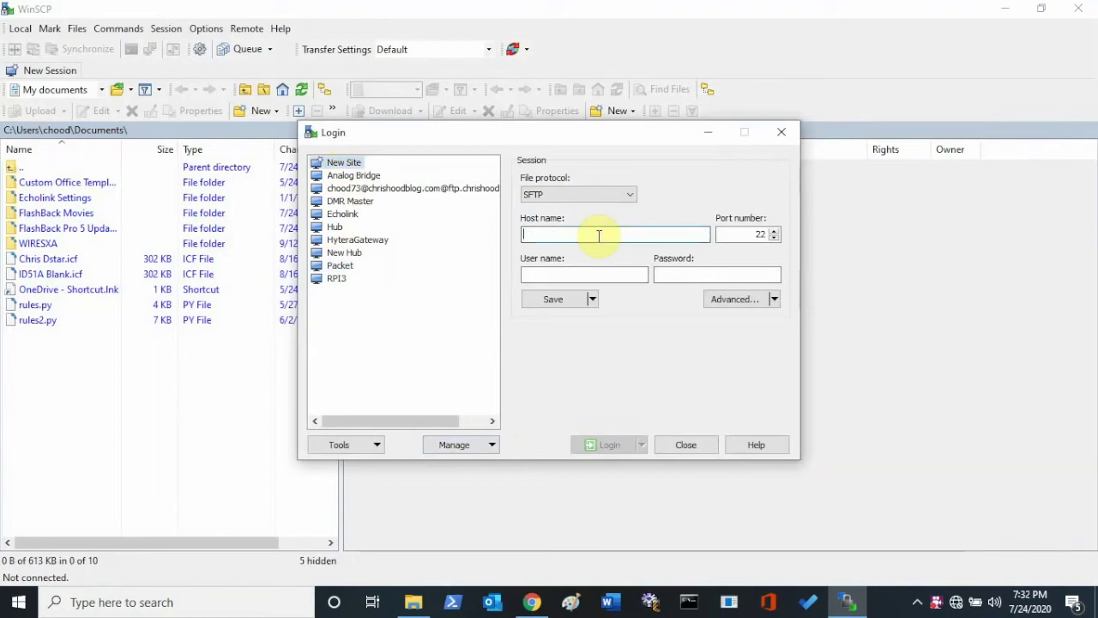
text(192.)
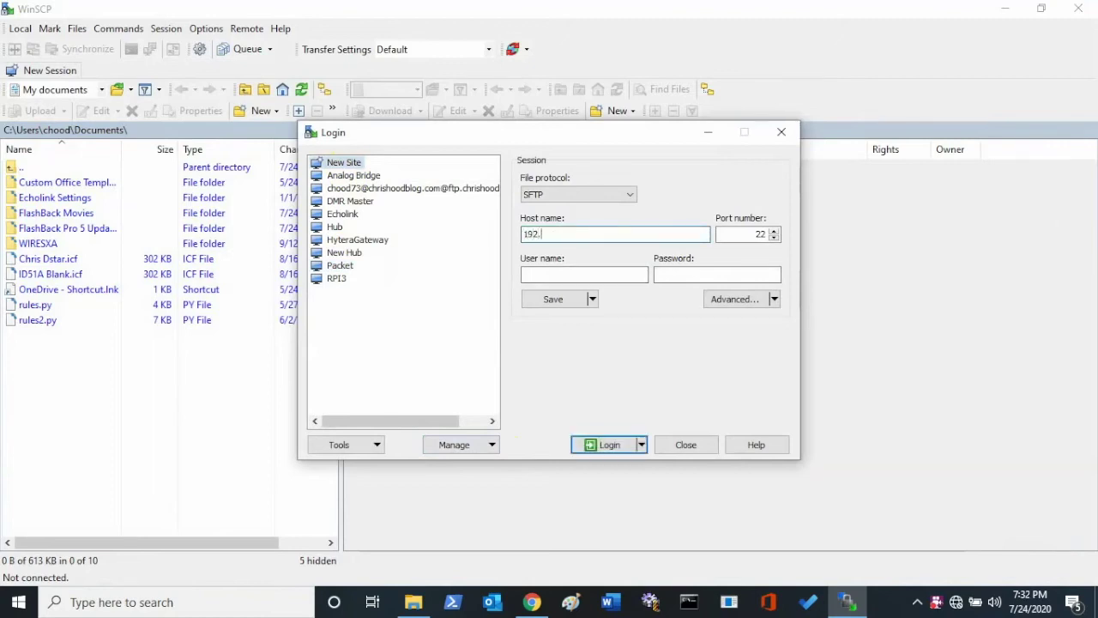
text(168.1.104)
click(601, 277)
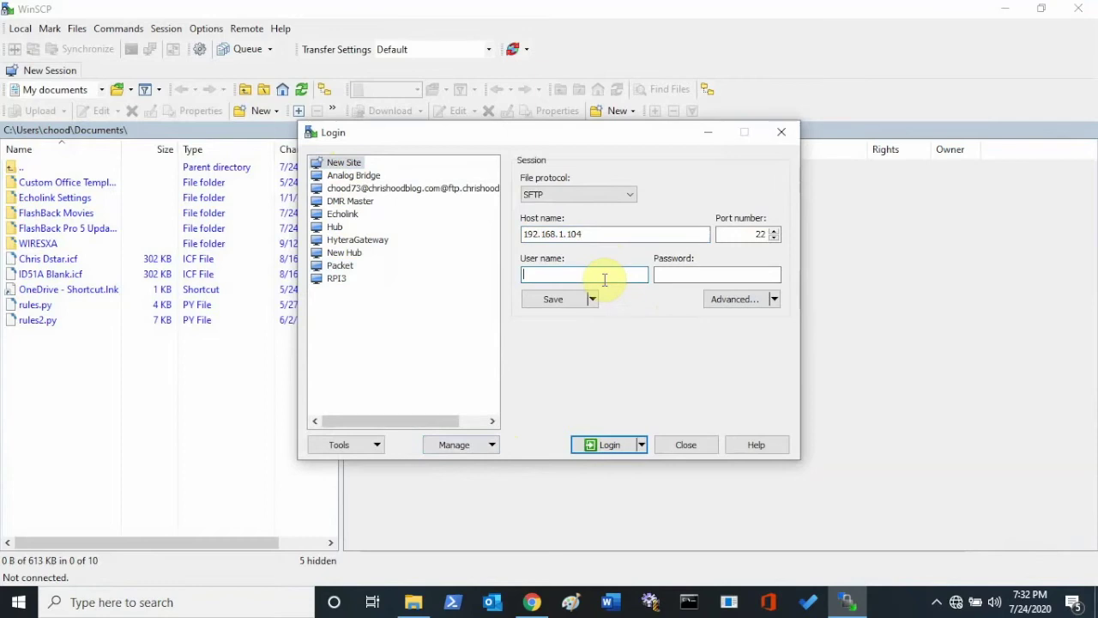
text(pi)
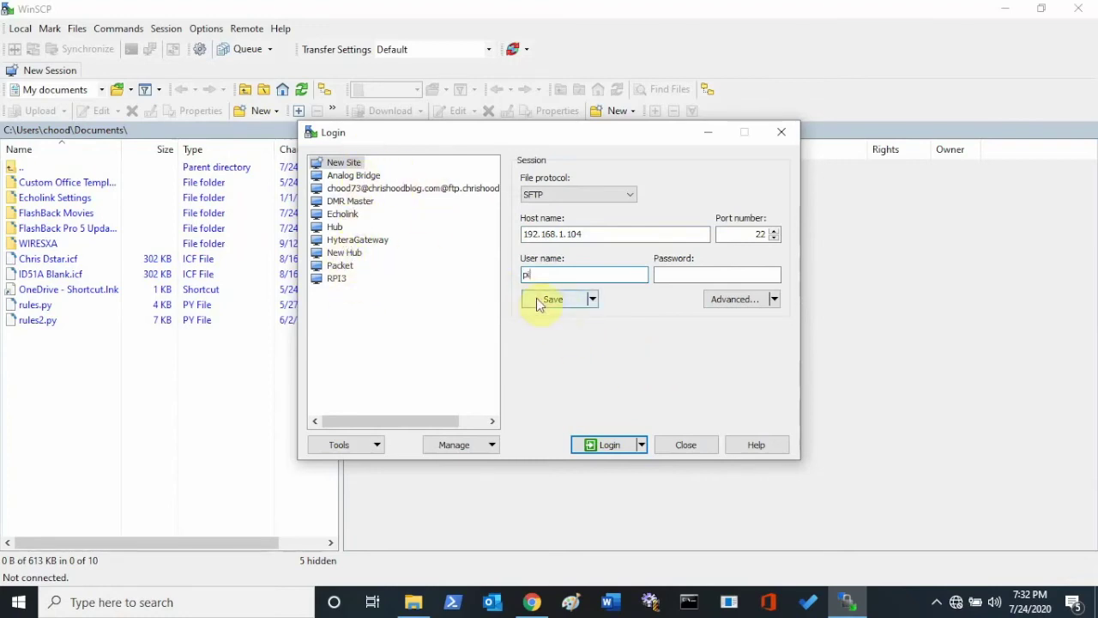
click(622, 446)
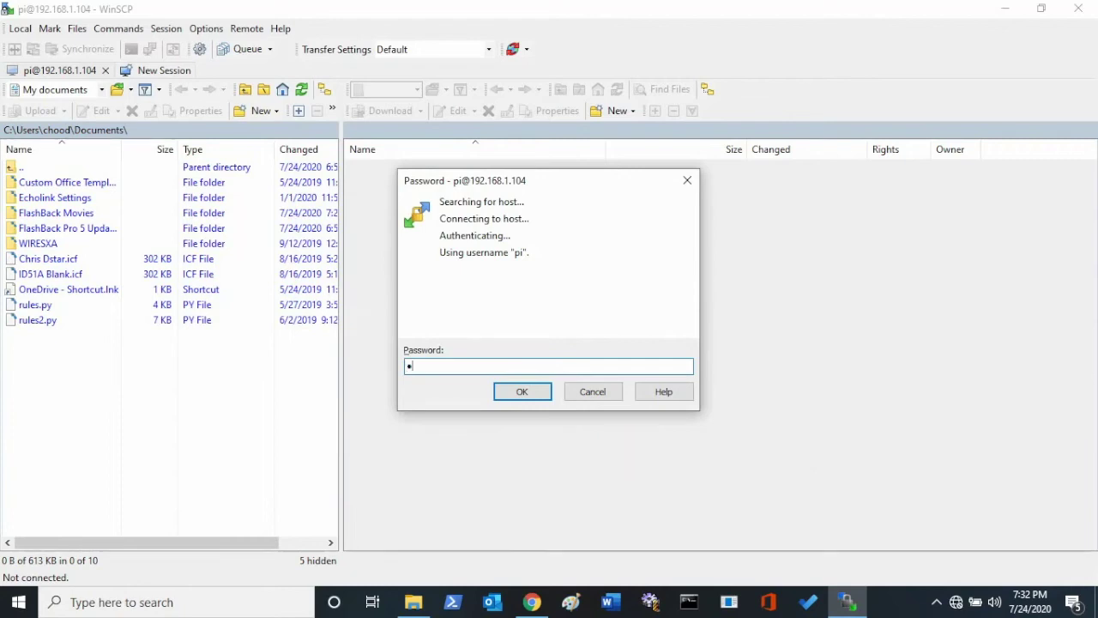
Enter the pi account password at the prompt to complete the login.
text(raspberry)
key(Return)
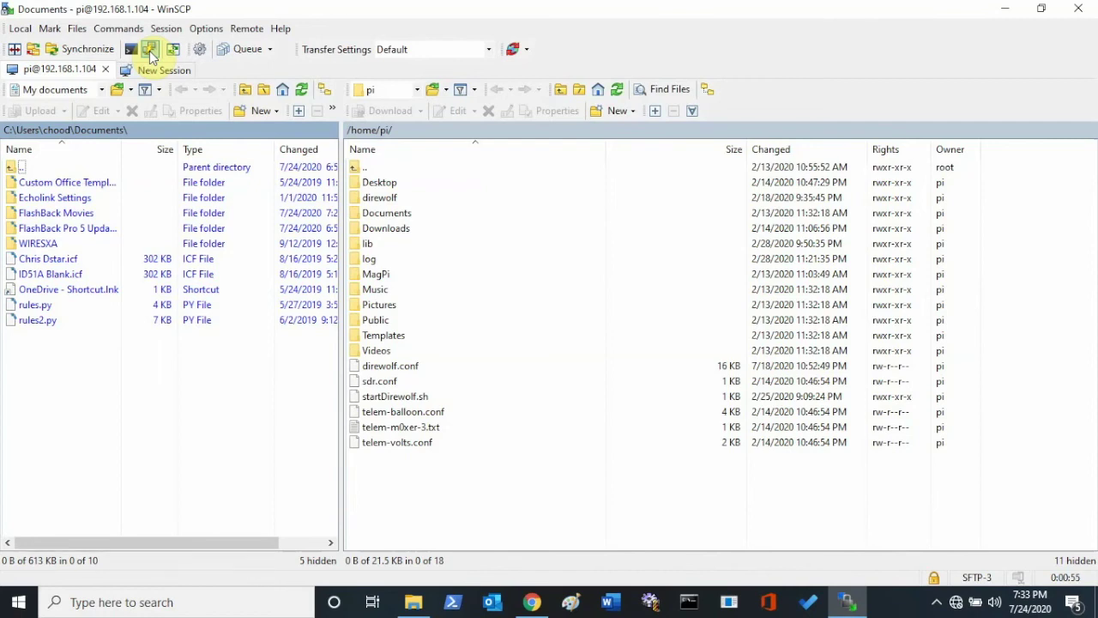
Open a PuTTY terminal session to the Pi from WinSCP's toolbar.
click(149, 50)
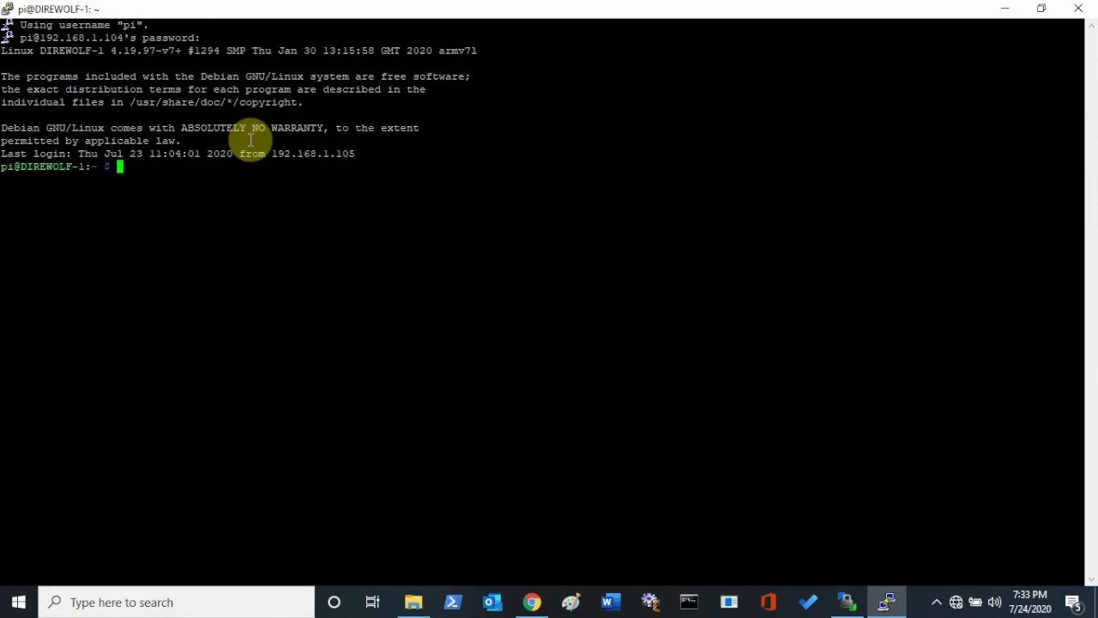
Run sudo passwd pi and enter, then confirm, the new password.
text(passwd)
key(BackSpace)
key(BackSpace)
key(BackSpace)
key(BackSpace)
key(BackSpace)
key(BackSpace)
key(BackSpace)
text(sudo passwd pi)
key(Return)
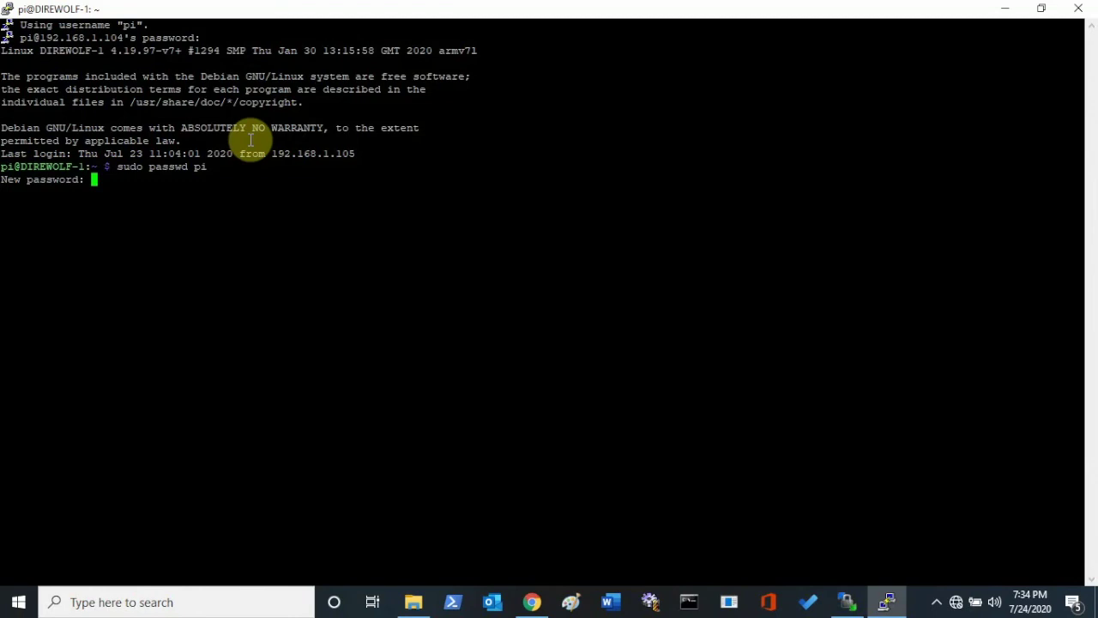
key(Return)
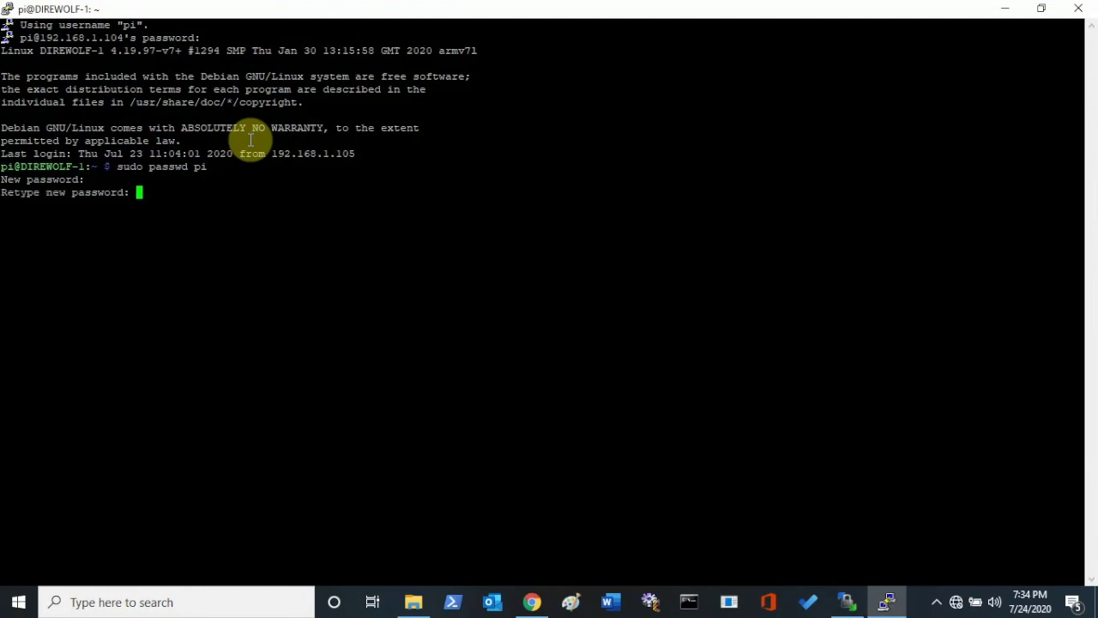
key(Return)
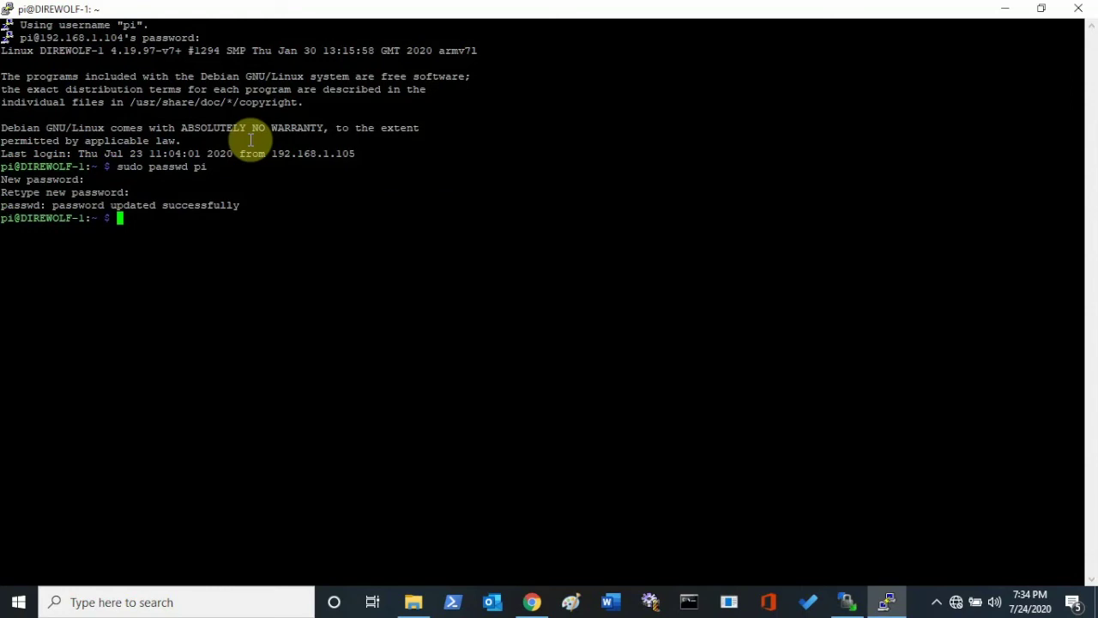